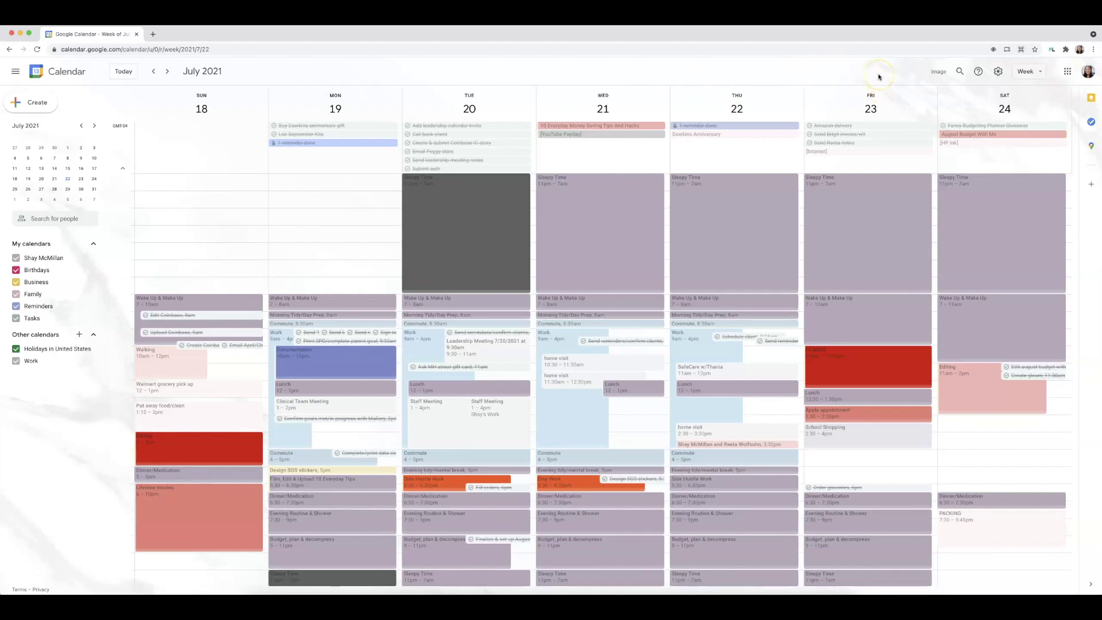
Look through the list of Google apps to find Calendar, then close the list
{"action": "left_click", "coordinate": [1067, 74]}
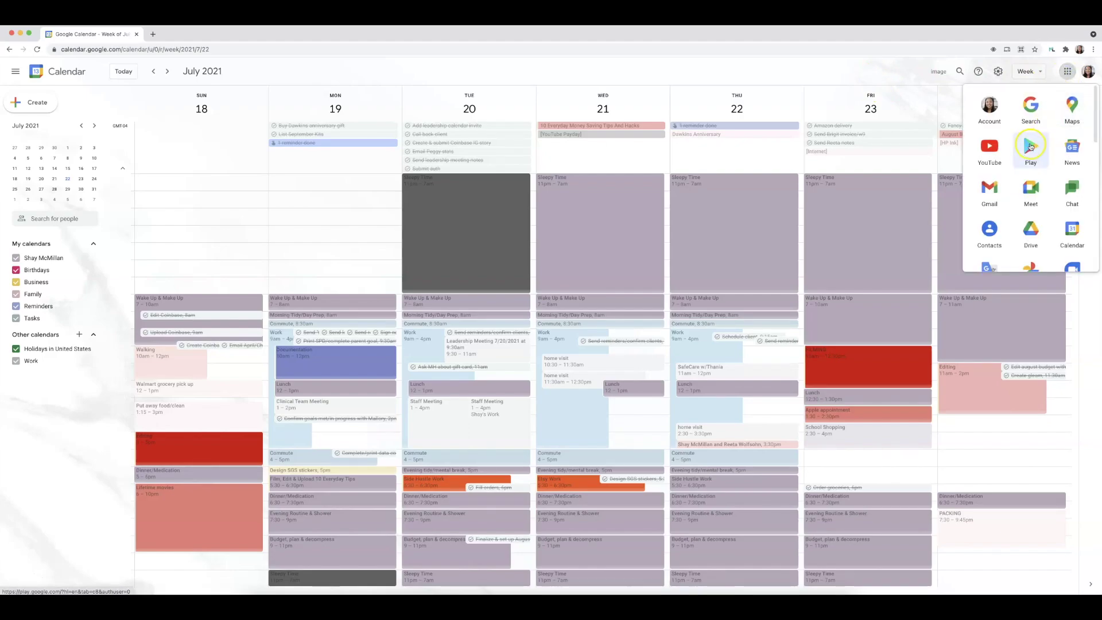
{"action": "scroll", "coordinate": [1031, 189], "scroll_direction": "down", "scroll_amount": 1}
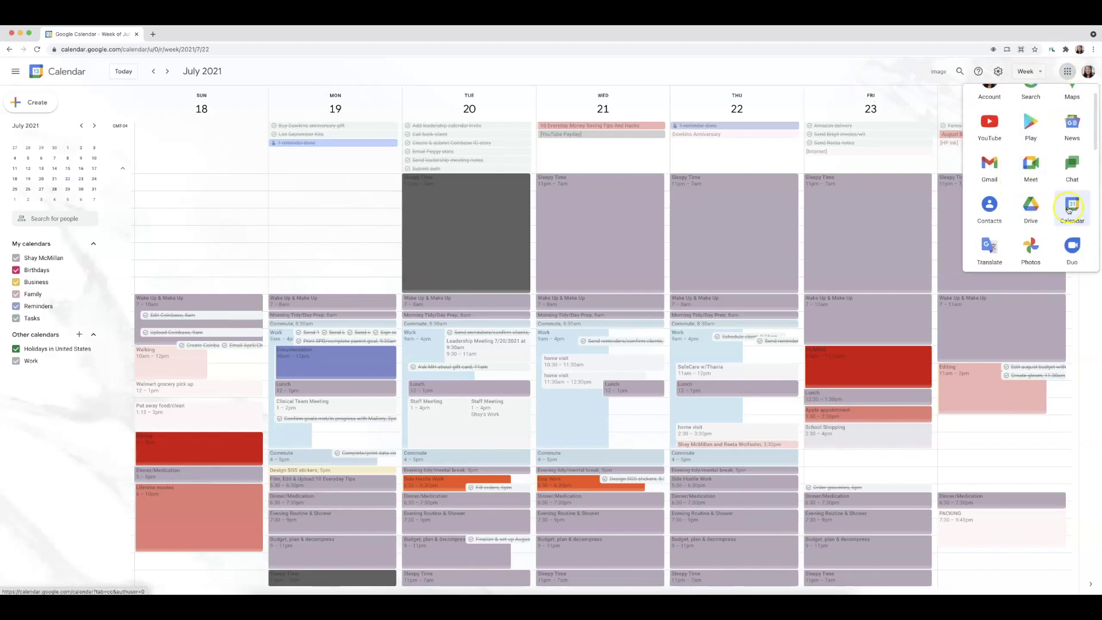
{"action": "left_click", "coordinate": [903, 74]}
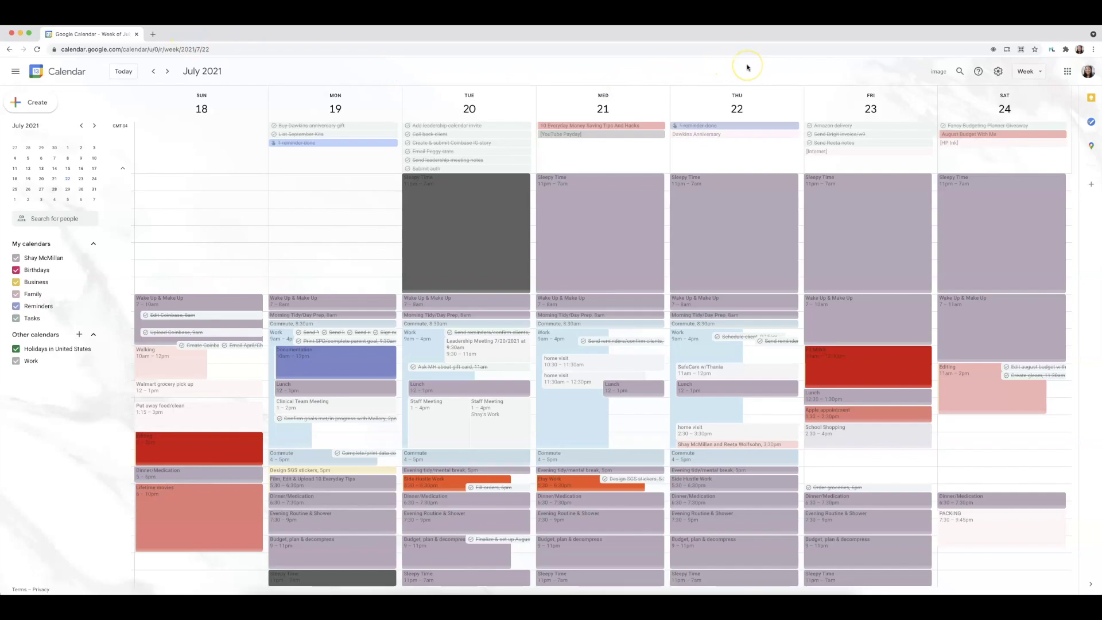
{"action": "left_click", "coordinate": [696, 71]}
{"action": "left_click", "coordinate": [737, 73]}
{"action": "left_click", "coordinate": [504, 72]}
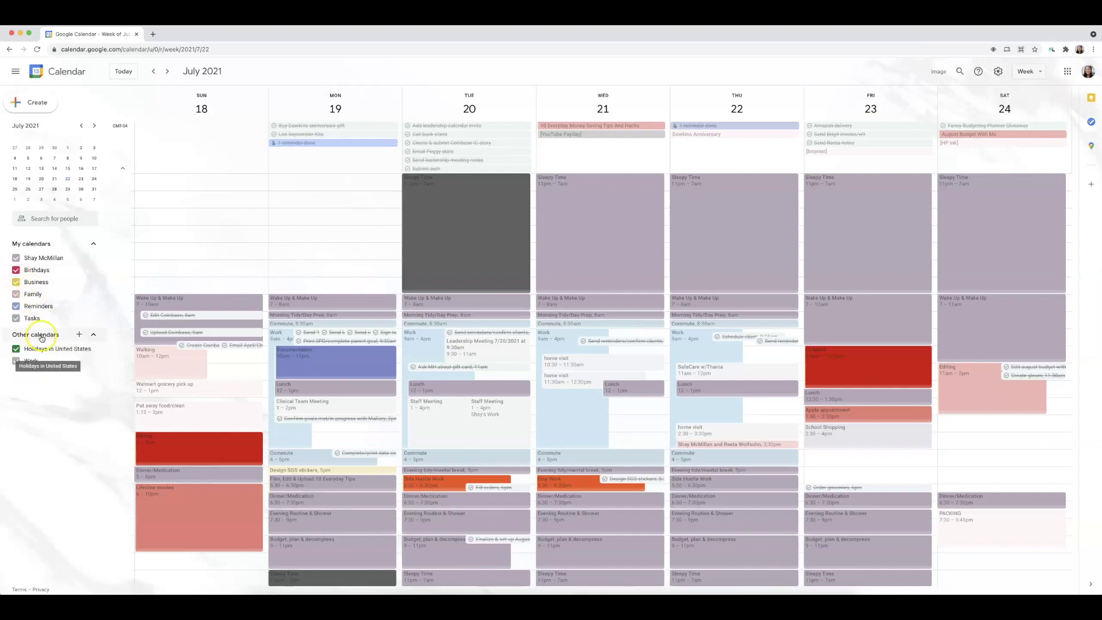
Hide every calendar except Family, including the personal one, Birthdays, Business, Reminders, Tasks, Work and Holidays in United States
{"action": "left_click", "coordinate": [16, 270]}
{"action": "left_click", "coordinate": [16, 258]}
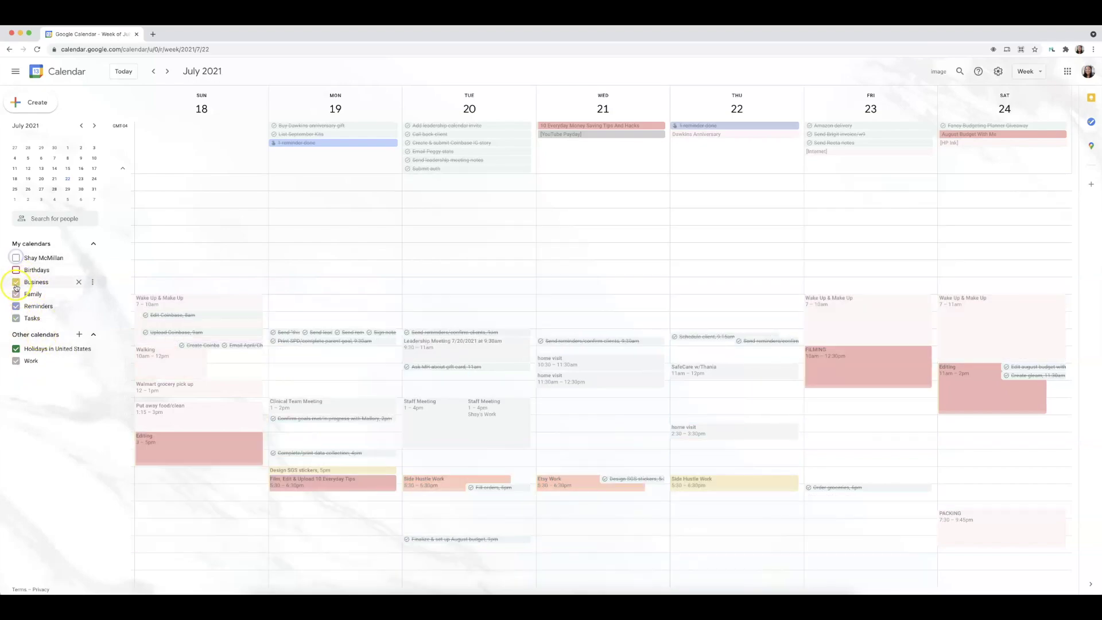
{"action": "left_click", "coordinate": [16, 282]}
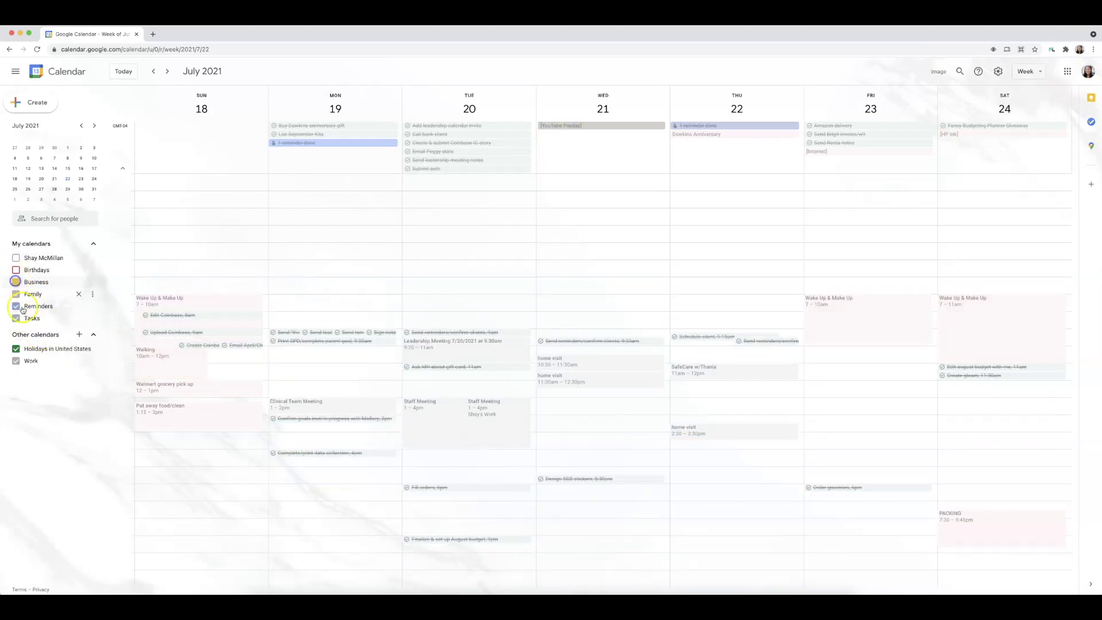
{"action": "left_click", "coordinate": [16, 306]}
{"action": "left_click", "coordinate": [16, 318]}
{"action": "left_click", "coordinate": [23, 361]}
{"action": "left_click", "coordinate": [41, 344]}
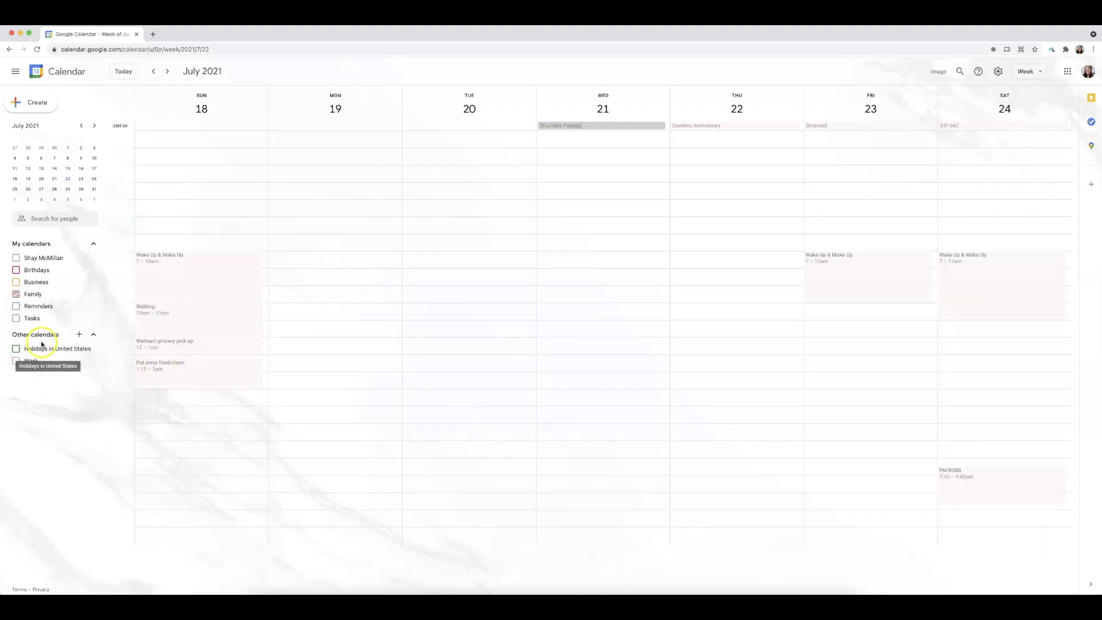
Show the Business, Birthdays and personal calendars in the week again
{"action": "left_click", "coordinate": [16, 282]}
{"action": "left_click", "coordinate": [17, 270]}
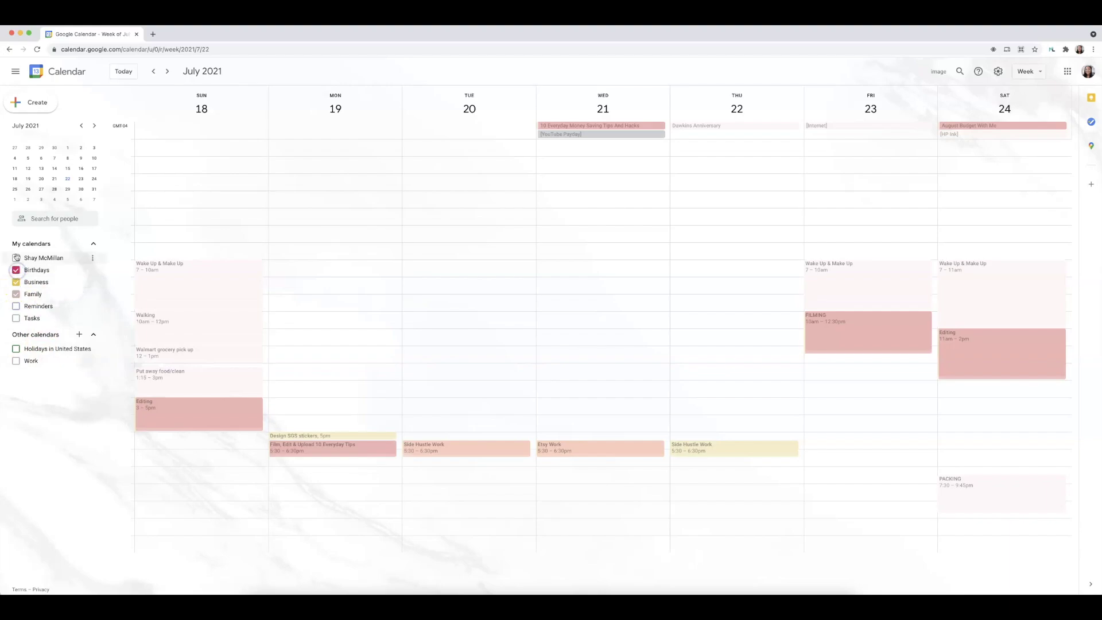
{"action": "left_click", "coordinate": [16, 258]}
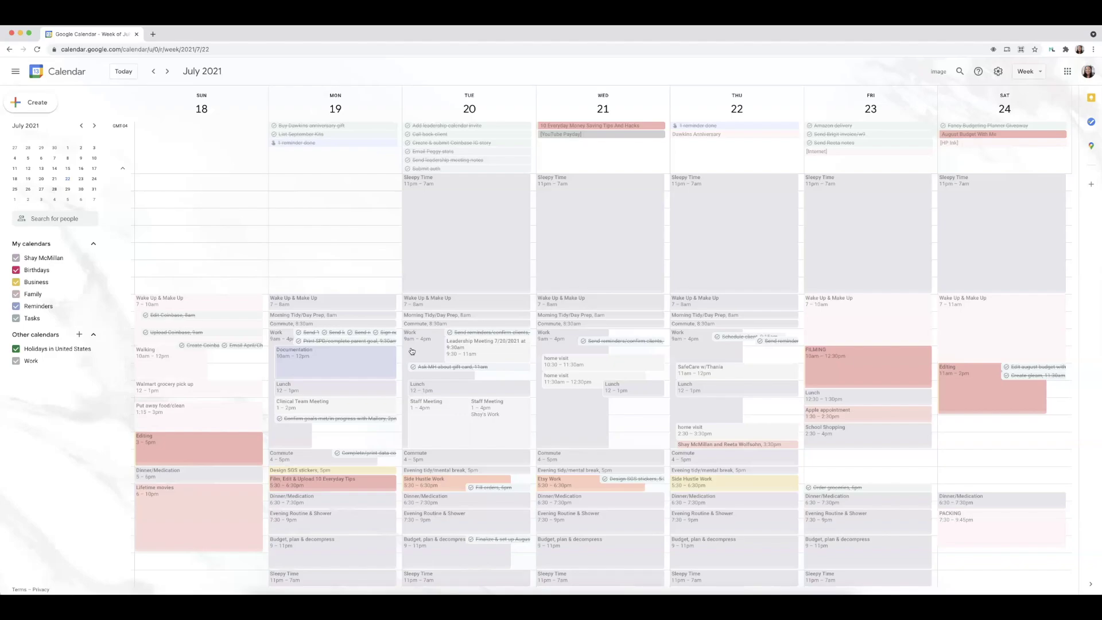
{"action": "left_click", "coordinate": [311, 491]}
{"action": "left_click", "coordinate": [876, 216]}
{"action": "left_click", "coordinate": [324, 504]}
{"action": "left_click", "coordinate": [354, 501]}
{"action": "left_click", "coordinate": [356, 500]}
{"action": "left_click", "coordinate": [407, 107]}
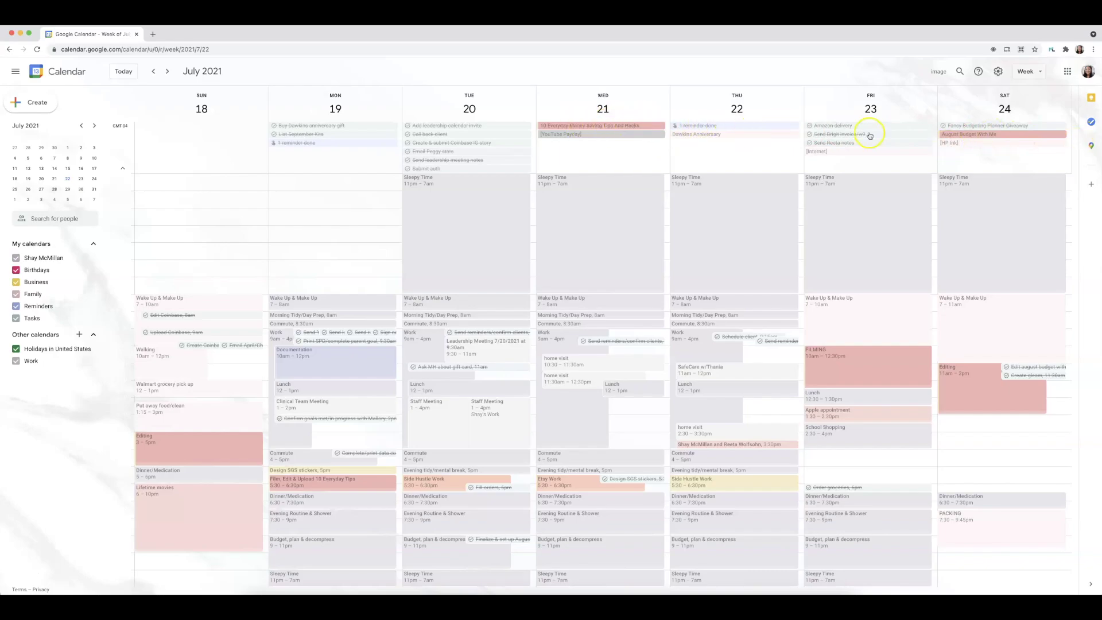
Read the details of the all-day event "10 Everyday Money Saving Tips And Hacks" on July 21, then close them
{"action": "left_click", "coordinate": [631, 125]}
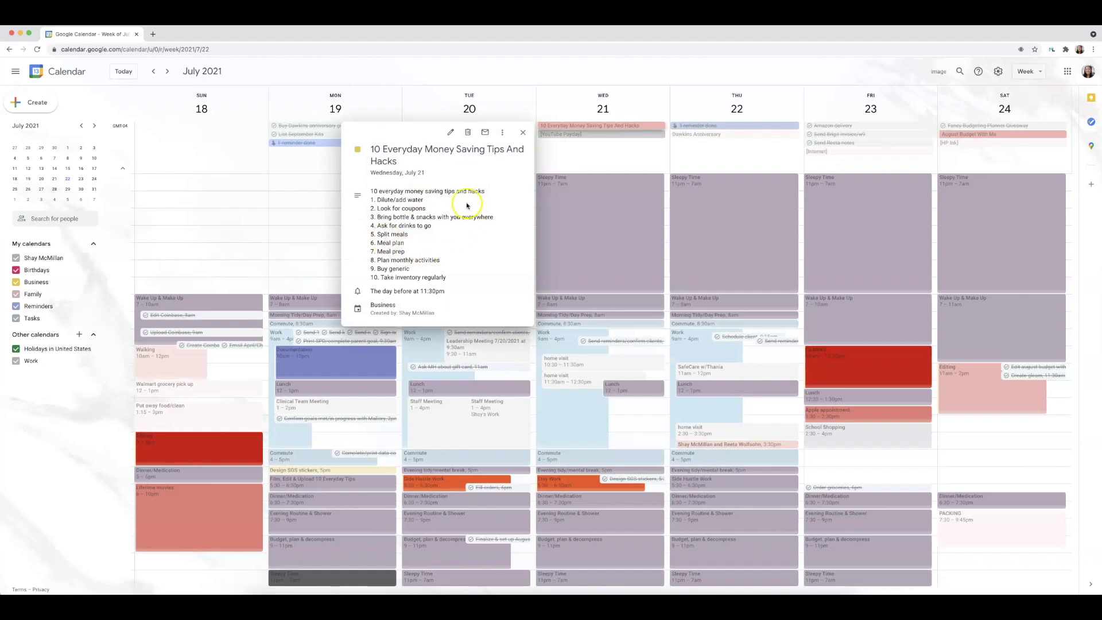
{"action": "left_click", "coordinate": [521, 133]}
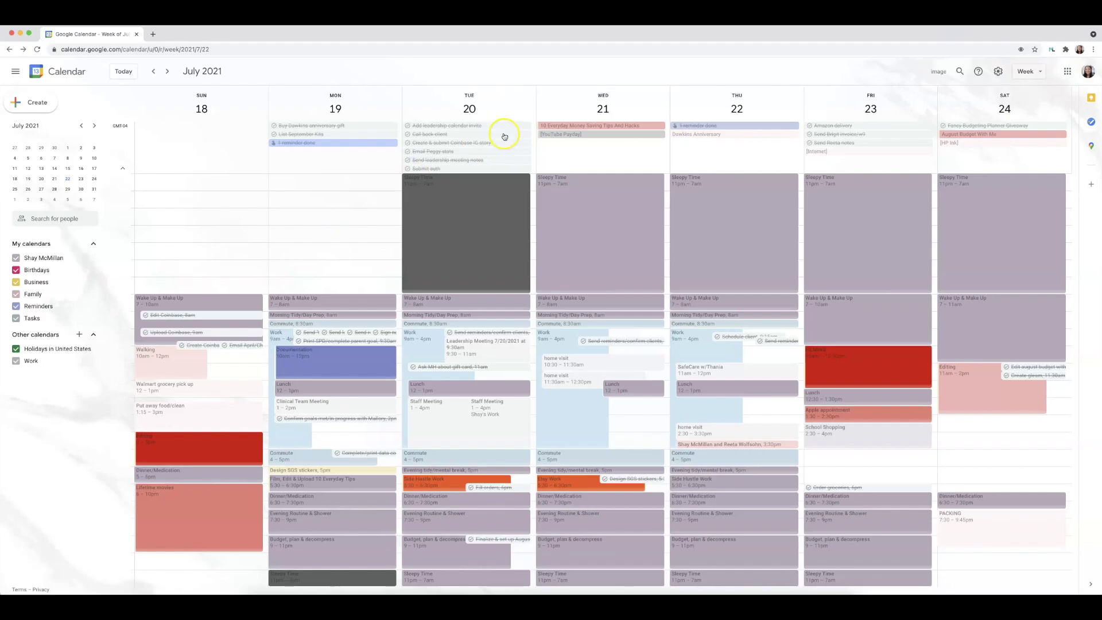
Open Tuesday, July 20 in the day view
{"action": "left_click", "coordinate": [469, 107]}
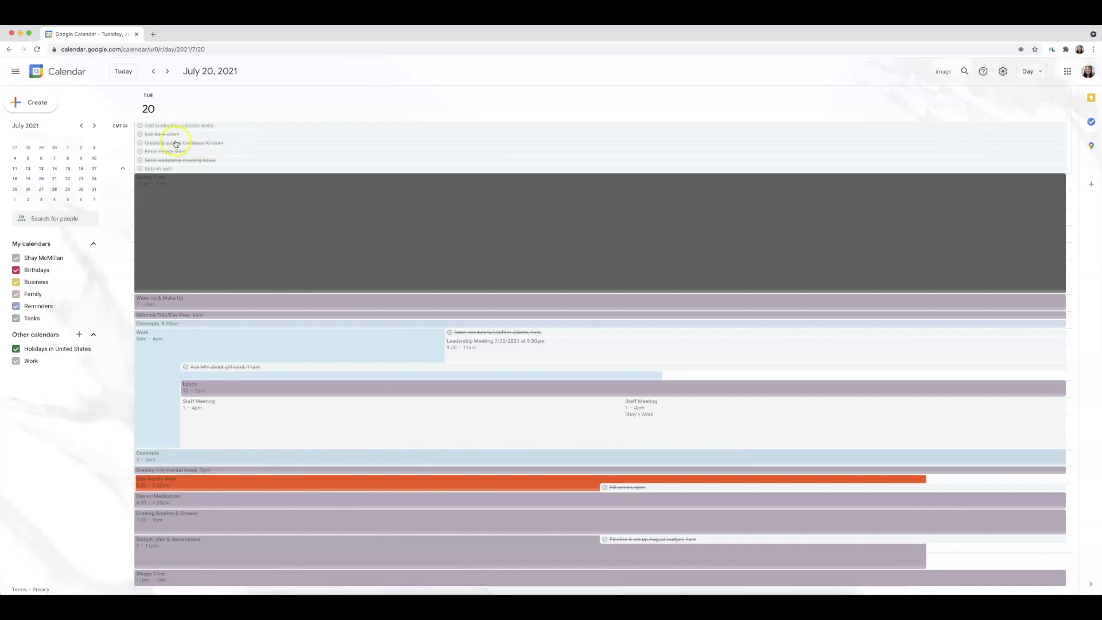
{"action": "left_click", "coordinate": [239, 144]}
{"action": "left_click", "coordinate": [248, 358]}
Compare the details and available options of the two overlapping 1–4pm Staff Meeting events on July 20
{"action": "left_click", "coordinate": [522, 411]}
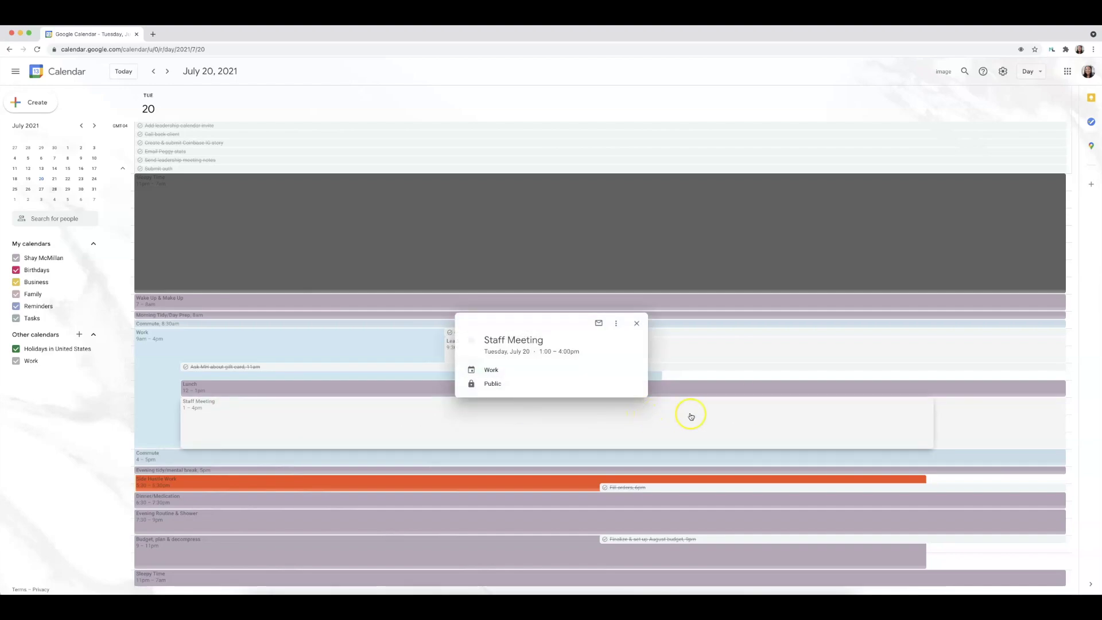
{"action": "left_click", "coordinate": [972, 423]}
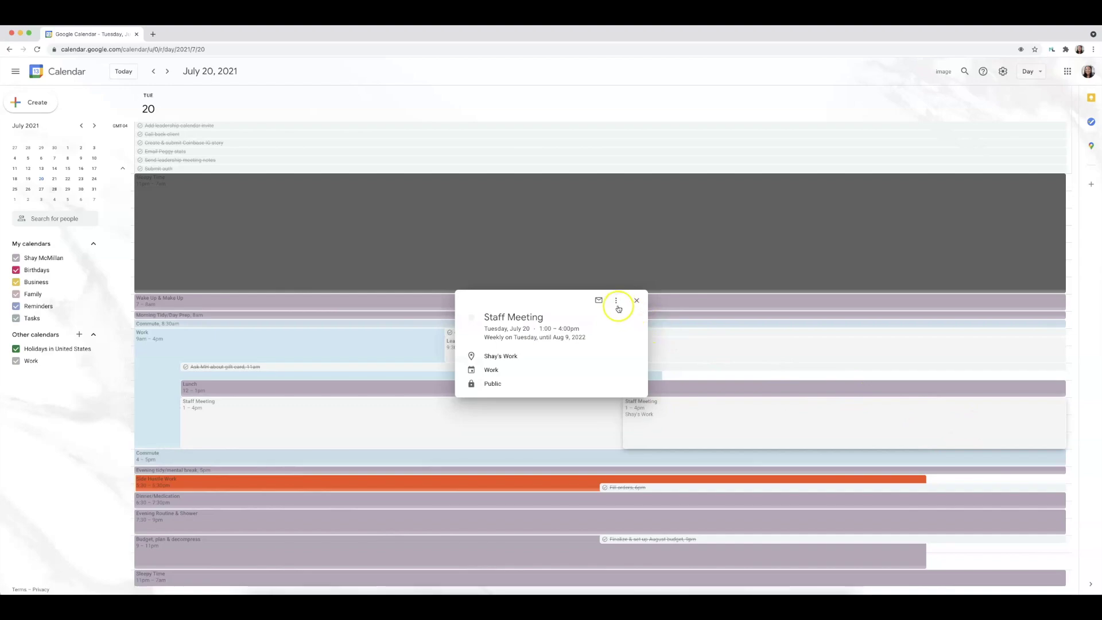
{"action": "left_click", "coordinate": [616, 301]}
{"action": "left_click", "coordinate": [546, 418]}
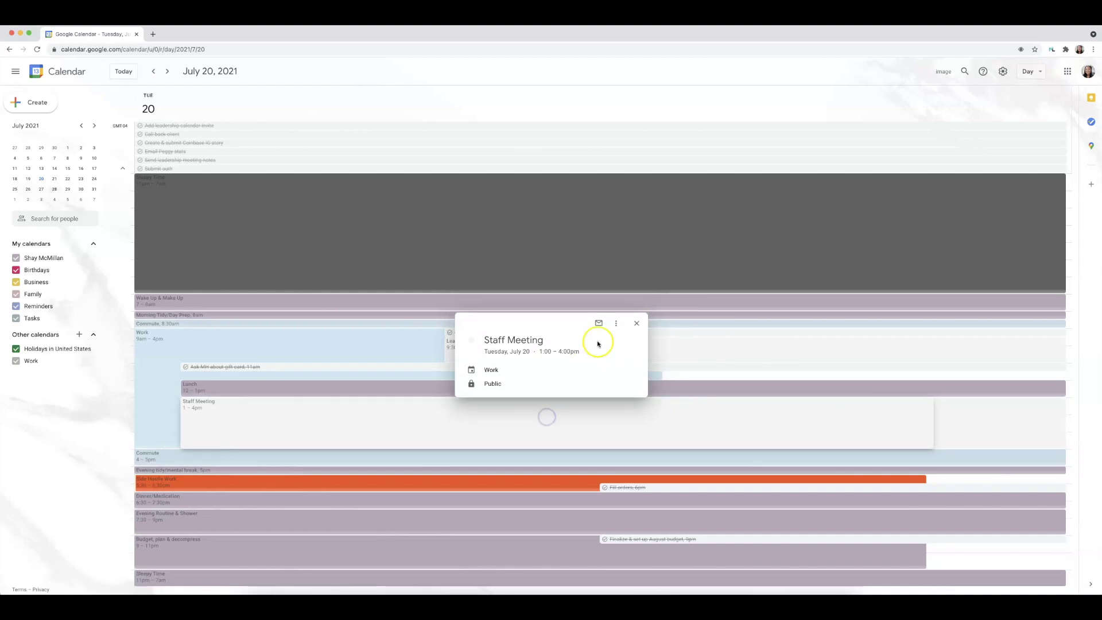
{"action": "left_click", "coordinate": [616, 323]}
{"action": "left_click", "coordinate": [462, 421]}
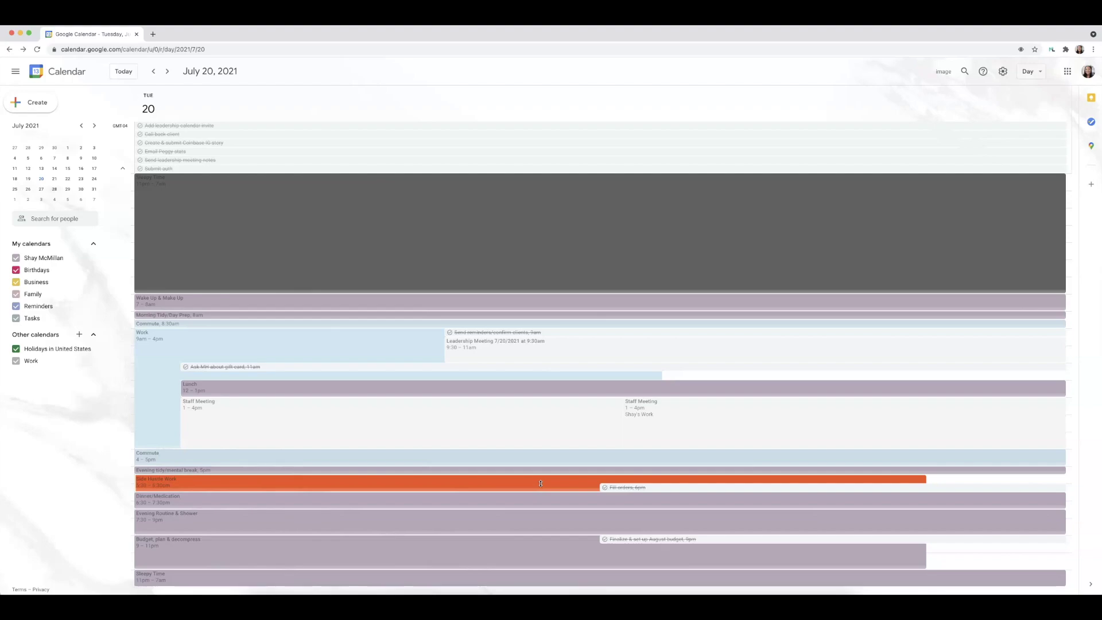
{"action": "left_click", "coordinate": [467, 480]}
{"action": "mouse_move", "coordinate": [626, 540]}
{"action": "left_mouse_down"}
{"action": "mouse_move", "coordinate": [658, 539]}
{"action": "mouse_move", "coordinate": [557, 536]}
{"action": "left_mouse_up"}
Display the calendar from July 20 as a schedule, then as a 4-day view
{"action": "key", "text": "a"}
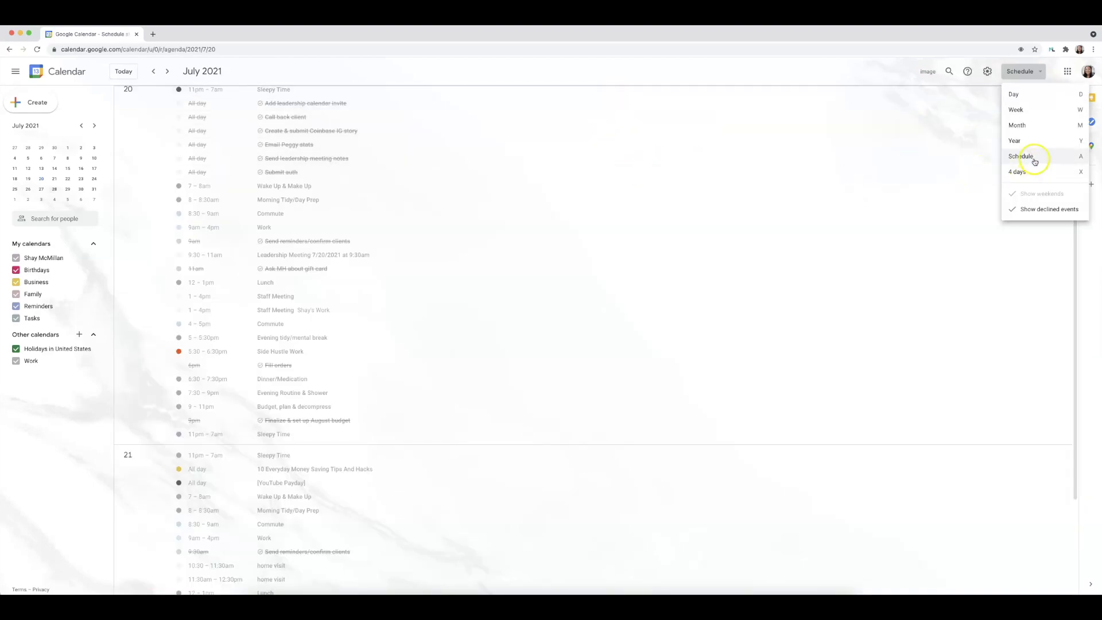
{"action": "left_click", "coordinate": [1033, 156]}
{"action": "left_click", "coordinate": [1037, 72]}
{"action": "left_click", "coordinate": [1023, 172]}
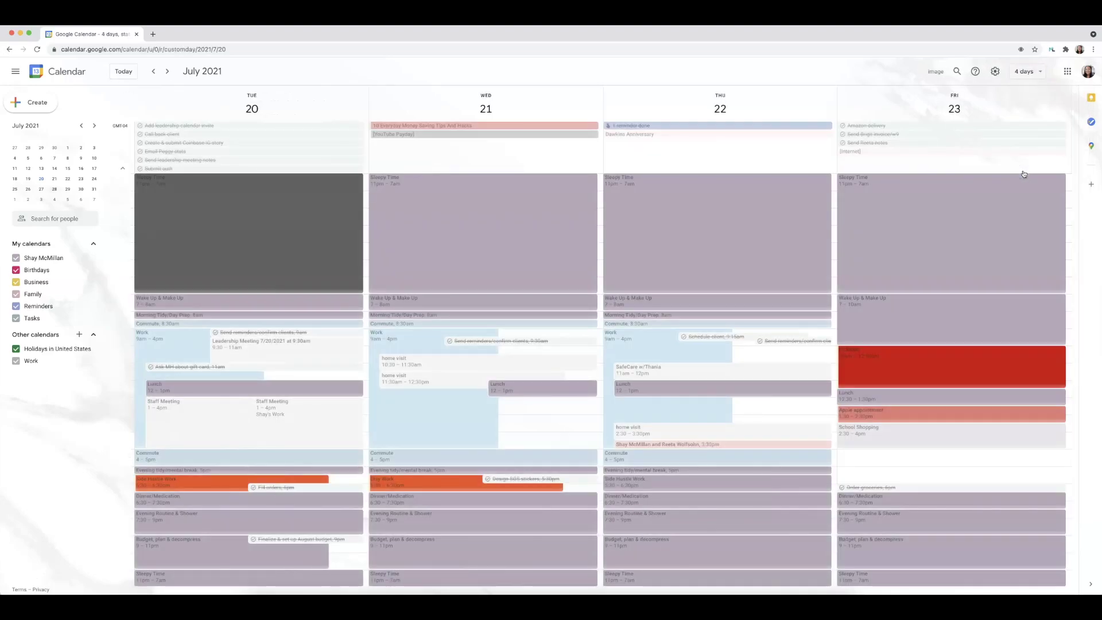
Display the calendar in week view, then in month view for November 2021
{"action": "left_click", "coordinate": [1028, 66]}
{"action": "left_click", "coordinate": [1033, 109]}
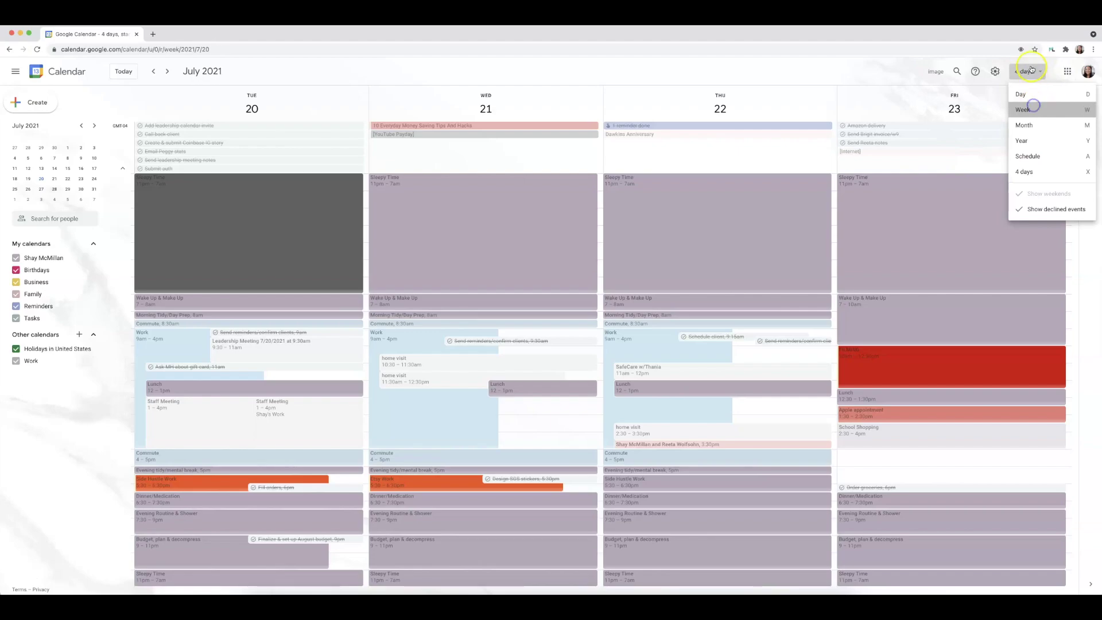
{"action": "left_click", "coordinate": [1029, 72]}
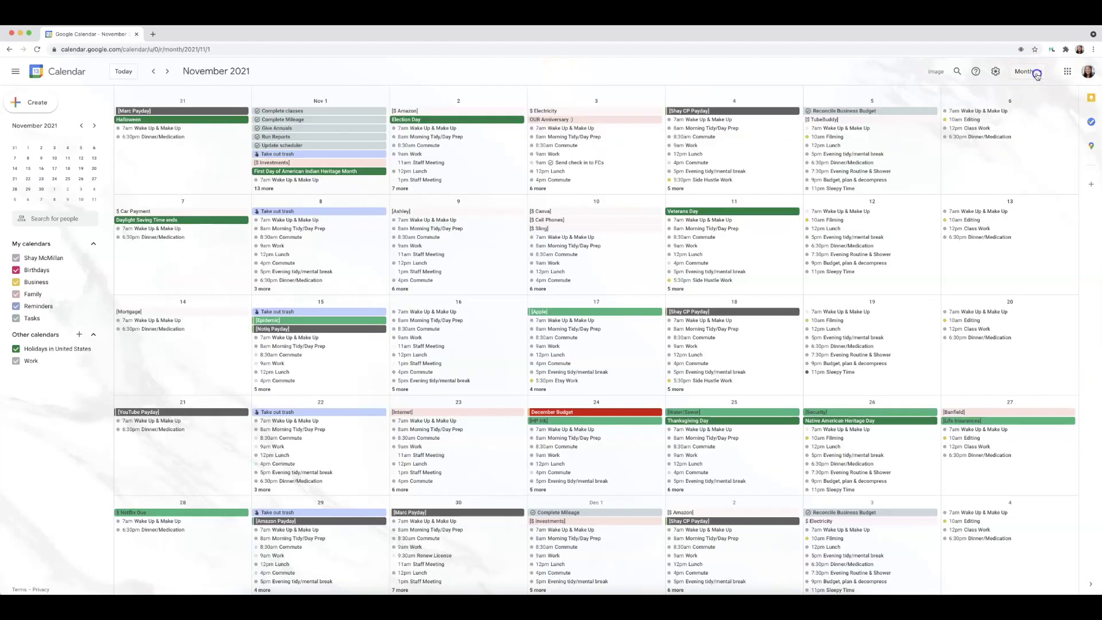
{"action": "left_click", "coordinate": [1034, 71]}
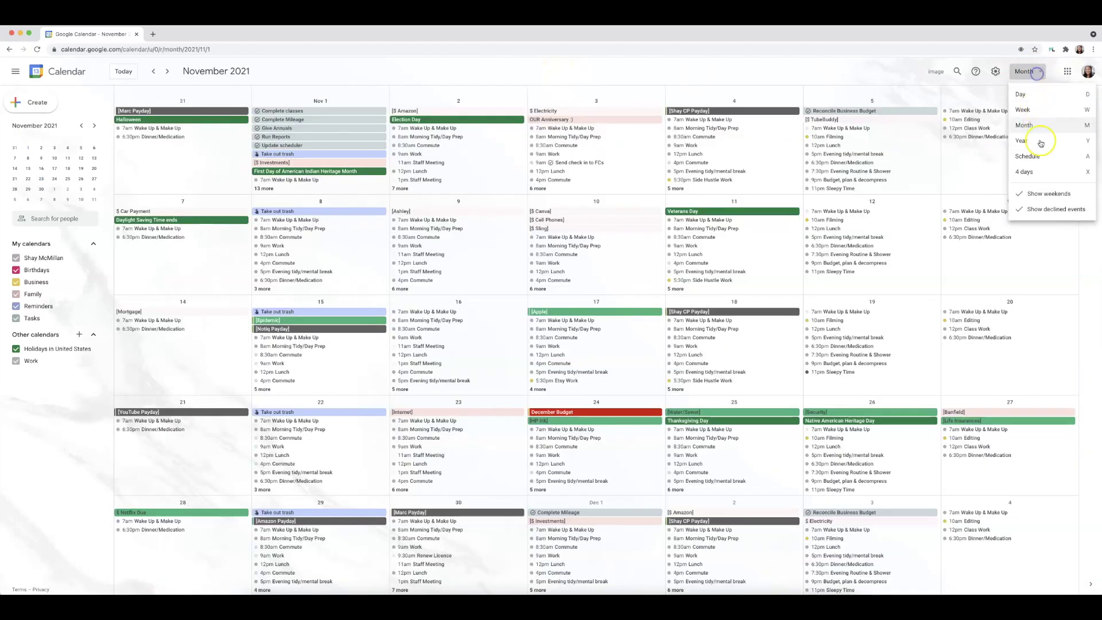
{"action": "left_click", "coordinate": [825, 70]}
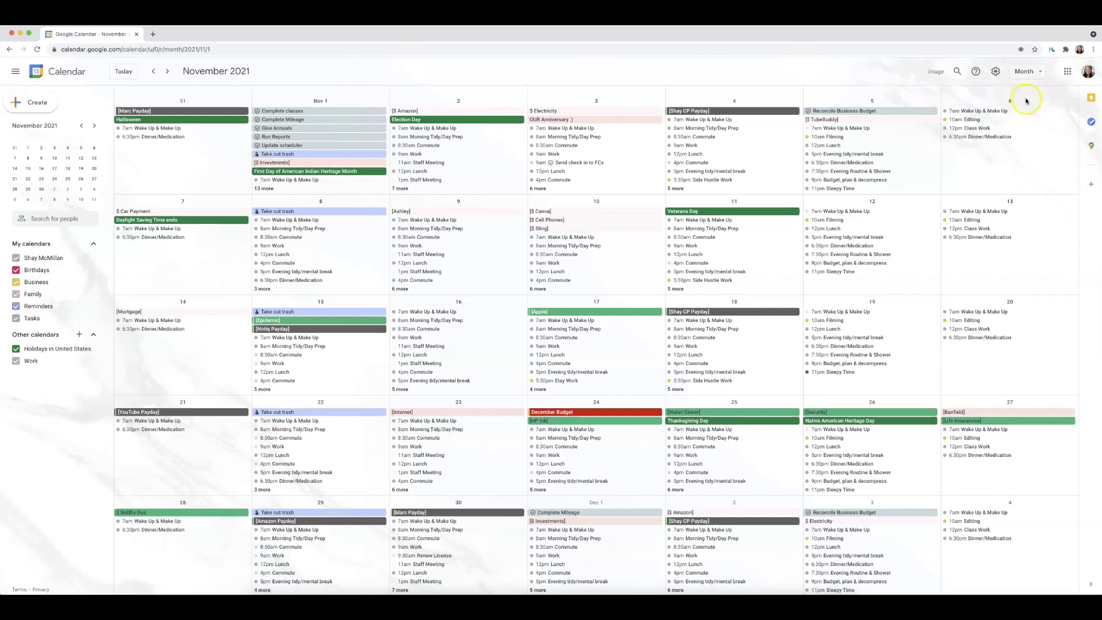
Open Tasks beside the calendar and look through the available task lists, staying on the Family list
{"action": "left_click", "coordinate": [1089, 123]}
{"action": "left_click", "coordinate": [1007, 70]}
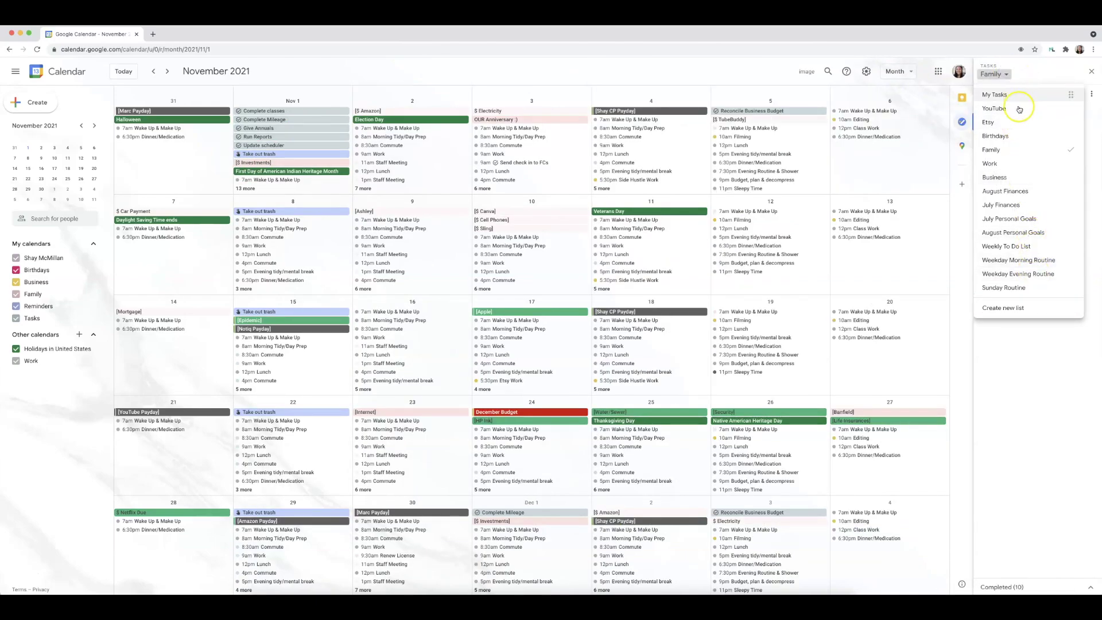
{"action": "left_click", "coordinate": [1045, 67]}
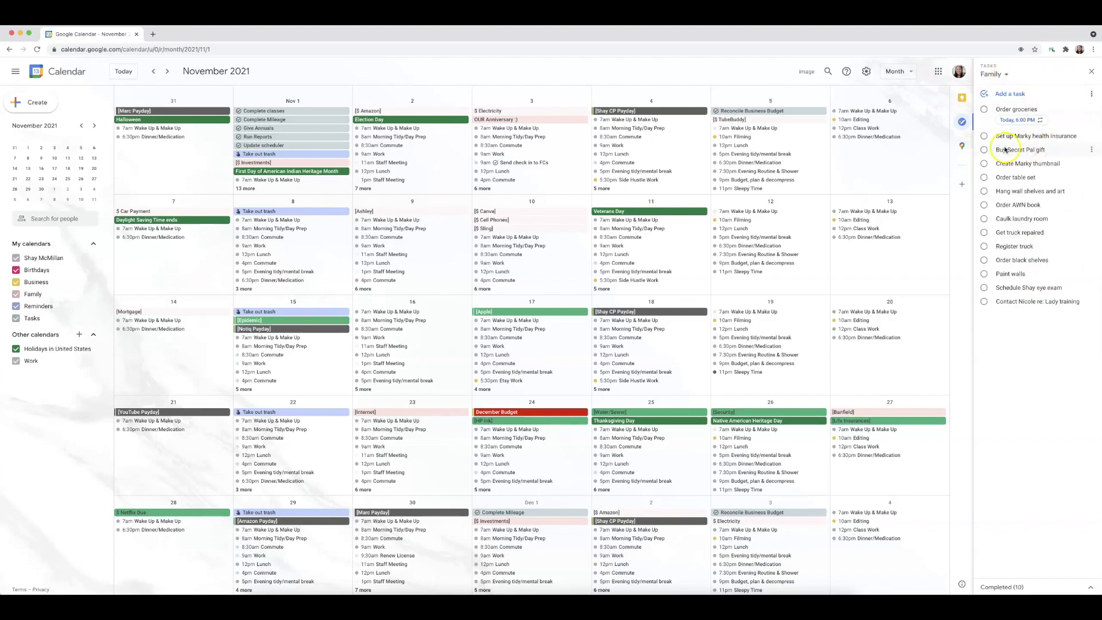
Mark the health insurance, Secret Pal gift and thumbnail tasks in the Family list as completed
{"action": "left_click", "coordinate": [986, 136]}
{"action": "left_click", "coordinate": [988, 138]}
{"action": "left_click", "coordinate": [986, 136]}
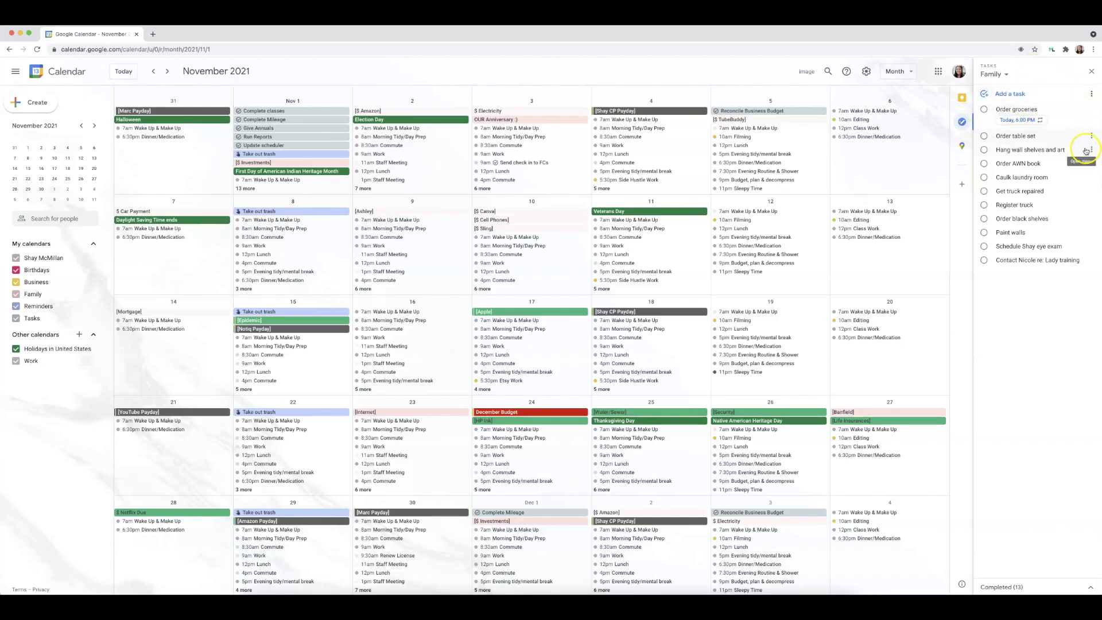
Open the "Order table set" task to view its detail and date options, then close Tasks
{"action": "left_click", "coordinate": [1026, 137]}
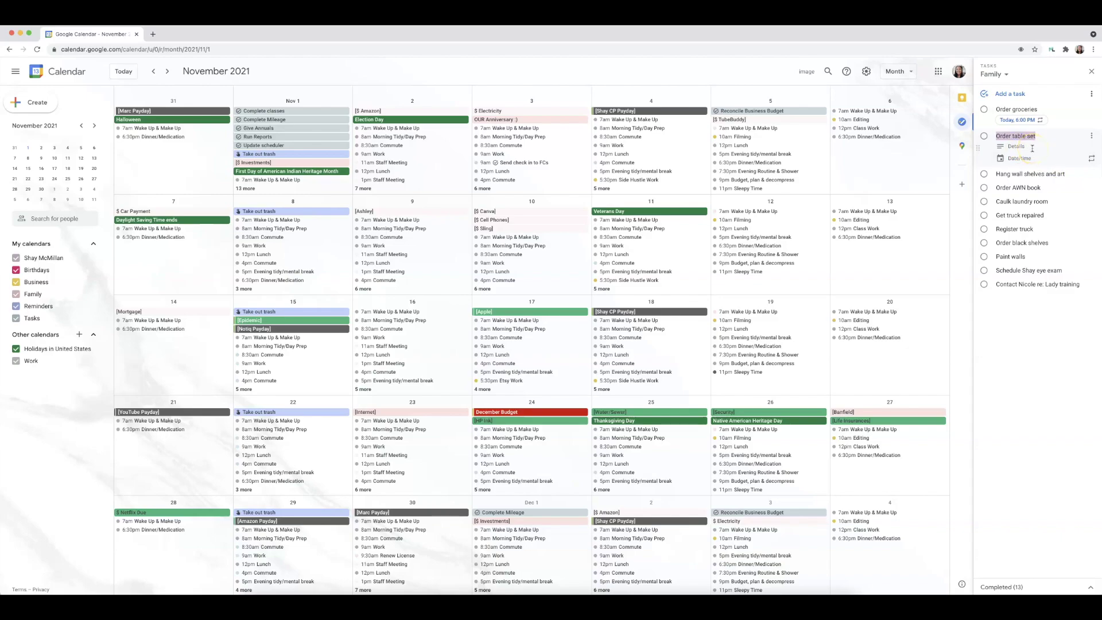
{"action": "left_click", "coordinate": [963, 121]}
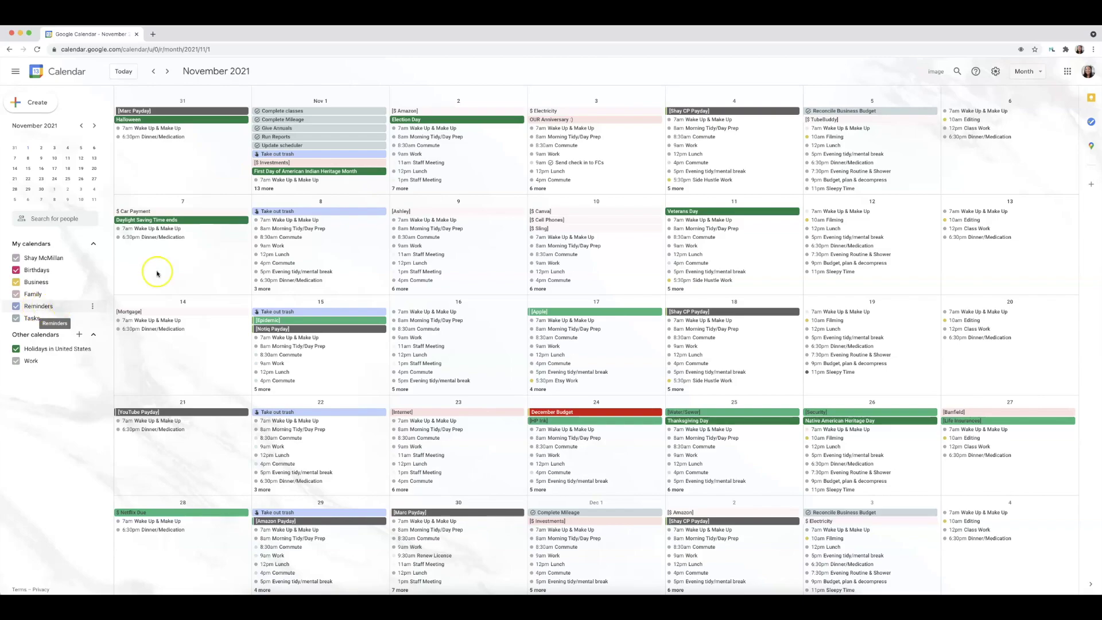
Check the quick options of the "Complete classes" task and the "Take out trash" reminder on November 1, then dismiss them
{"action": "left_click", "coordinate": [299, 155]}
{"action": "left_click", "coordinate": [357, 113]}
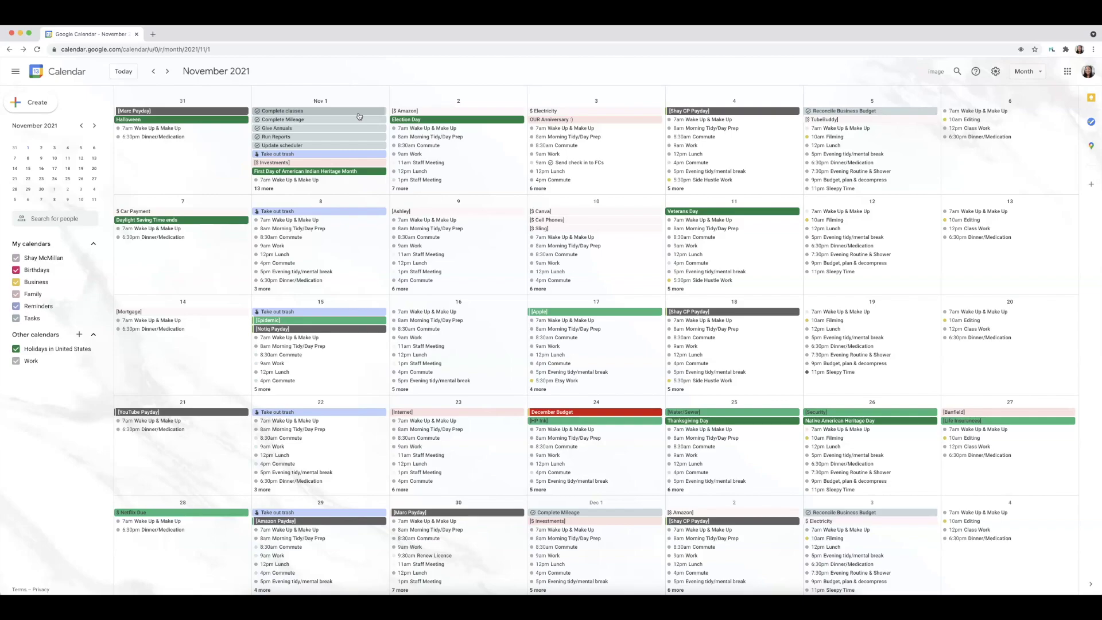
{"action": "left_click", "coordinate": [336, 114]}
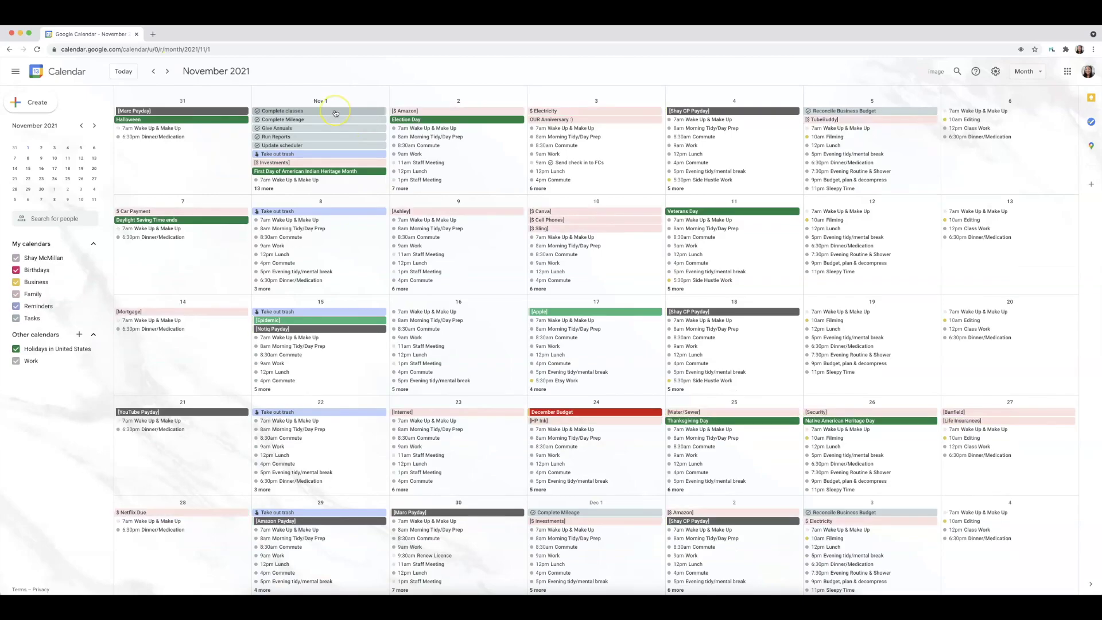
{"action": "right_click", "coordinate": [336, 113]}
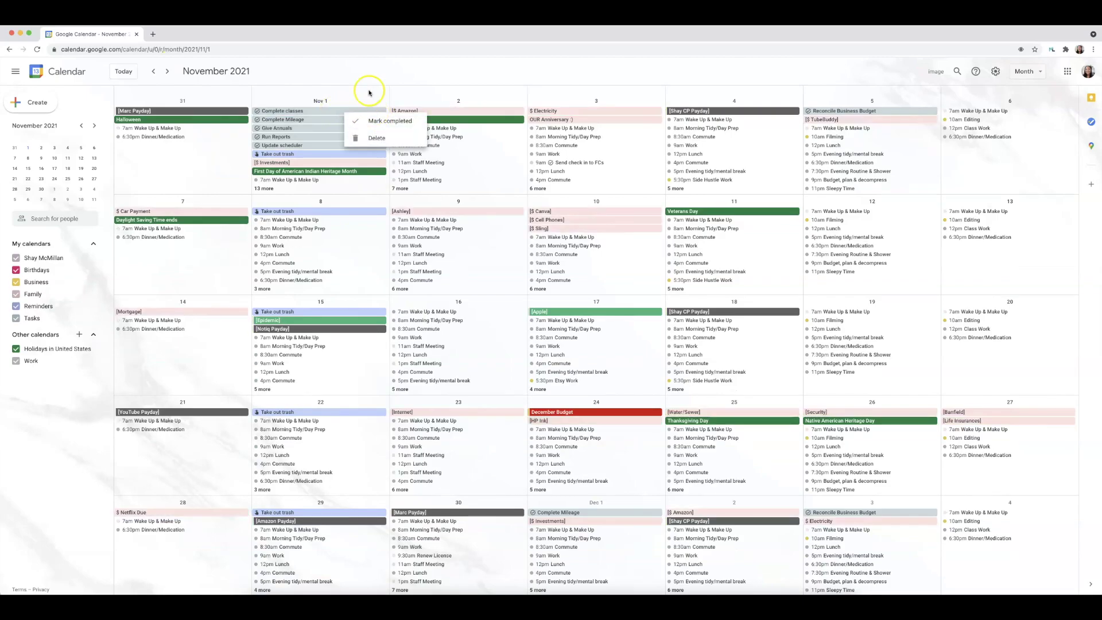
{"action": "right_click", "coordinate": [358, 155]}
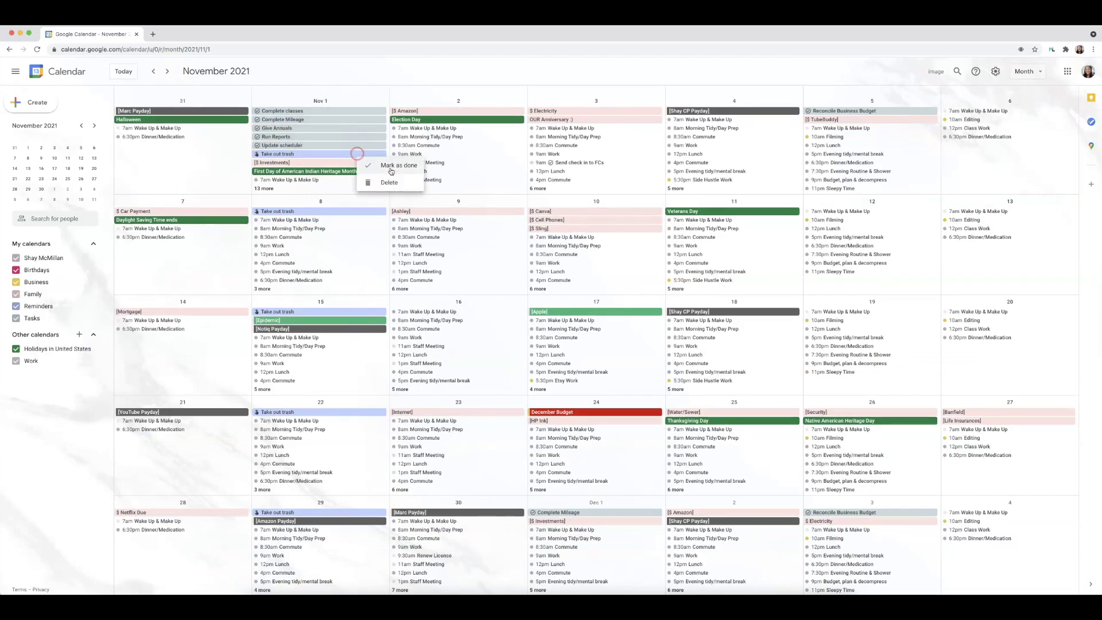
{"action": "left_click", "coordinate": [377, 71]}
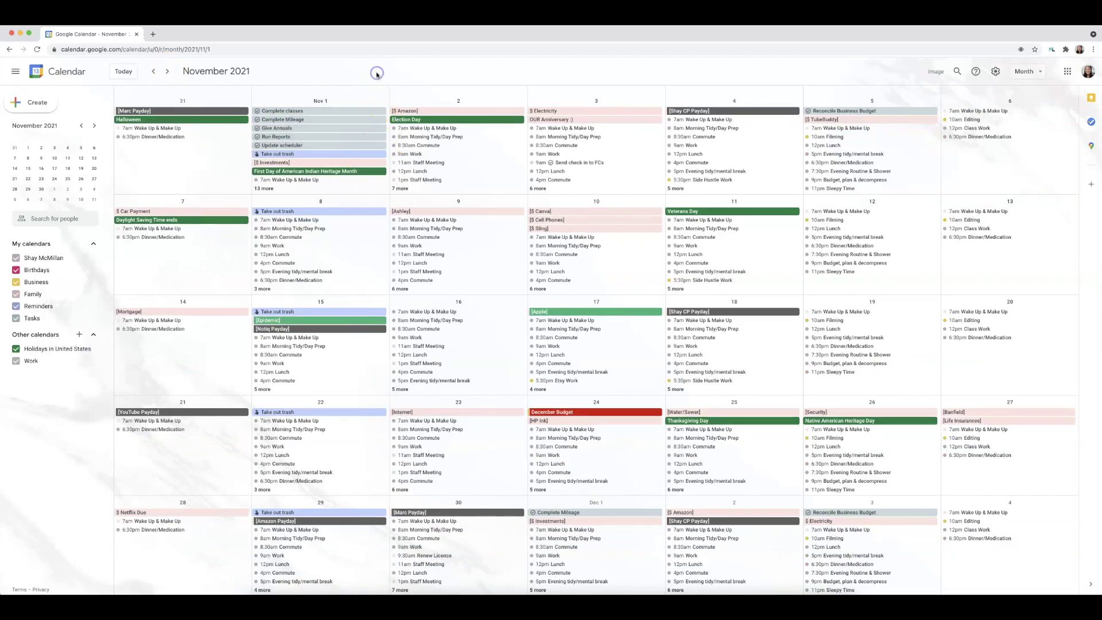
Reopen Tasks and review the available task lists and the option to create a new list
{"action": "left_click", "coordinate": [752, 68]}
{"action": "left_click", "coordinate": [860, 89]}
{"action": "left_click", "coordinate": [1091, 122]}
{"action": "left_click", "coordinate": [1004, 75]}
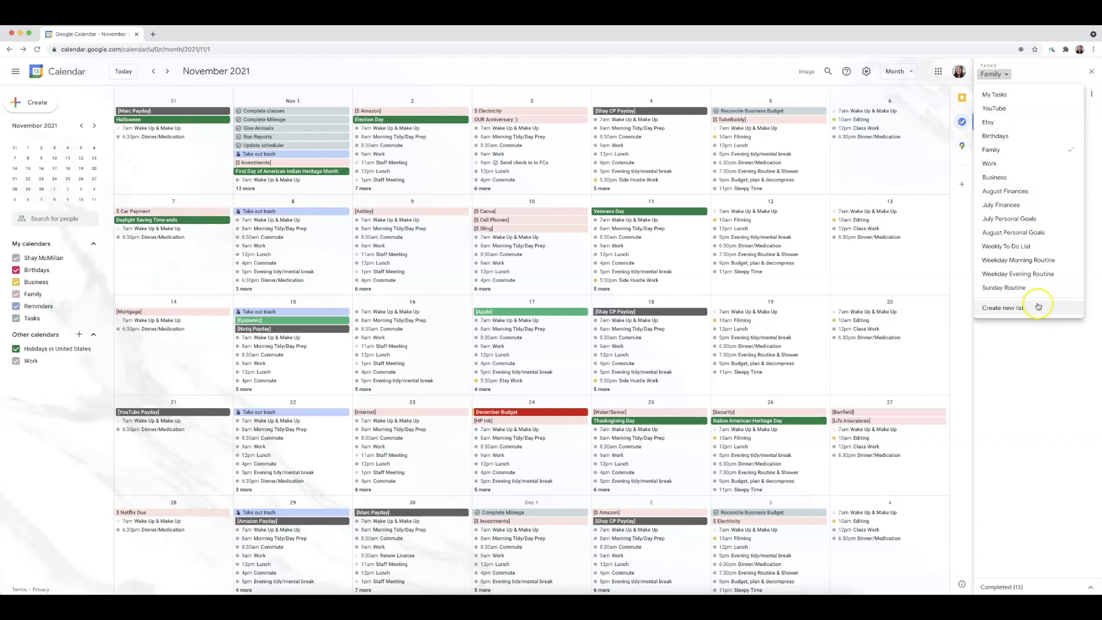
{"action": "left_click", "coordinate": [1036, 96]}
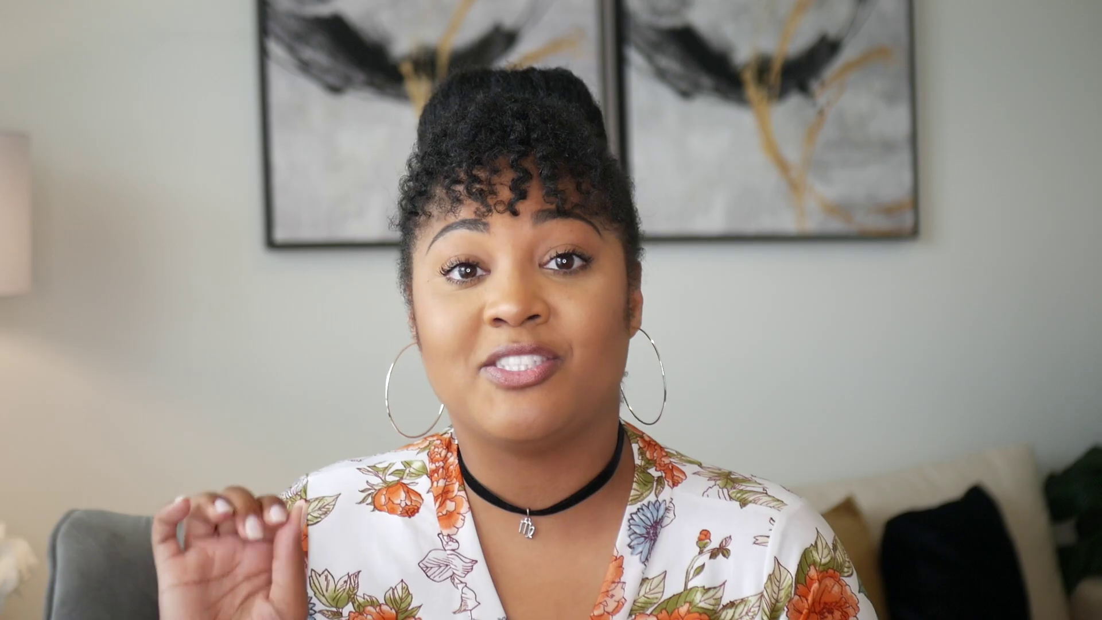